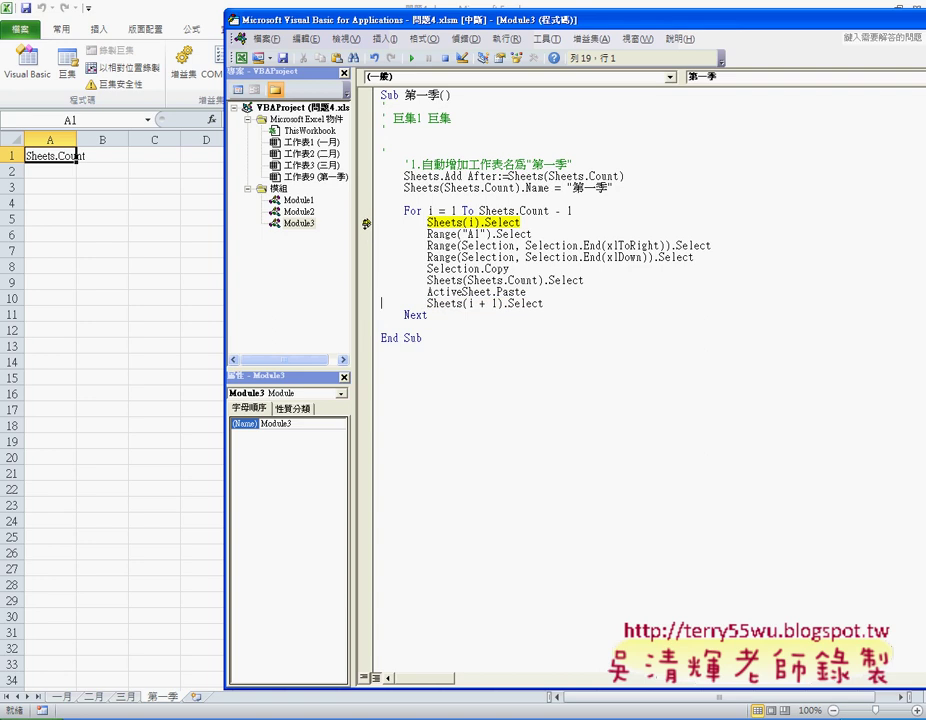
Step through the first loop pass so the 一月 table is copied to 第一季, then select the Sheets(i + 1).Select line
key(F8)
key(F8)
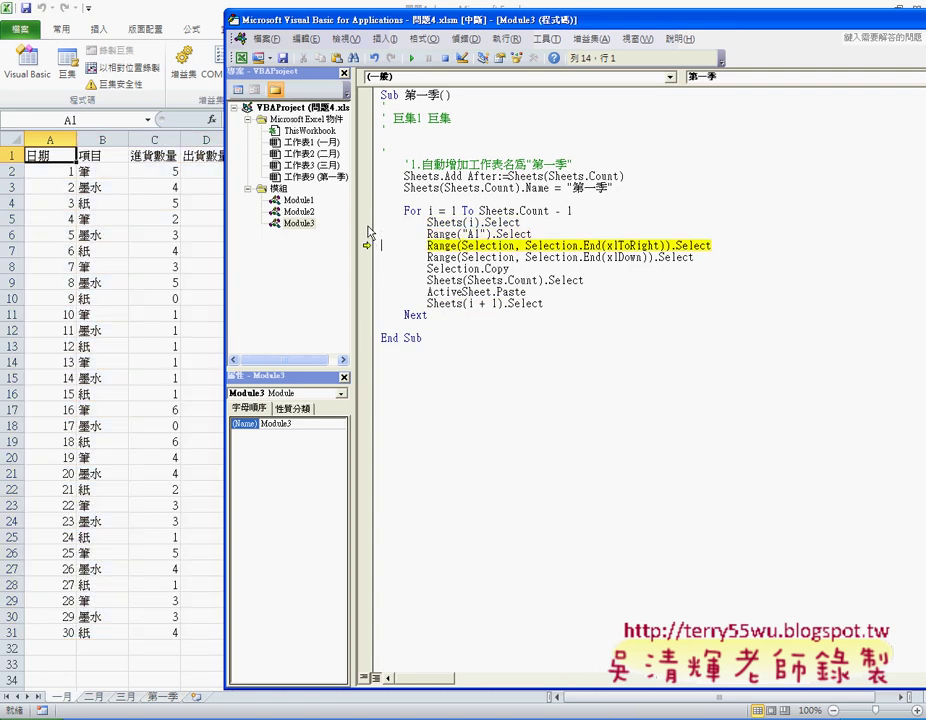
key(F8)
key(F8)
key(F8)
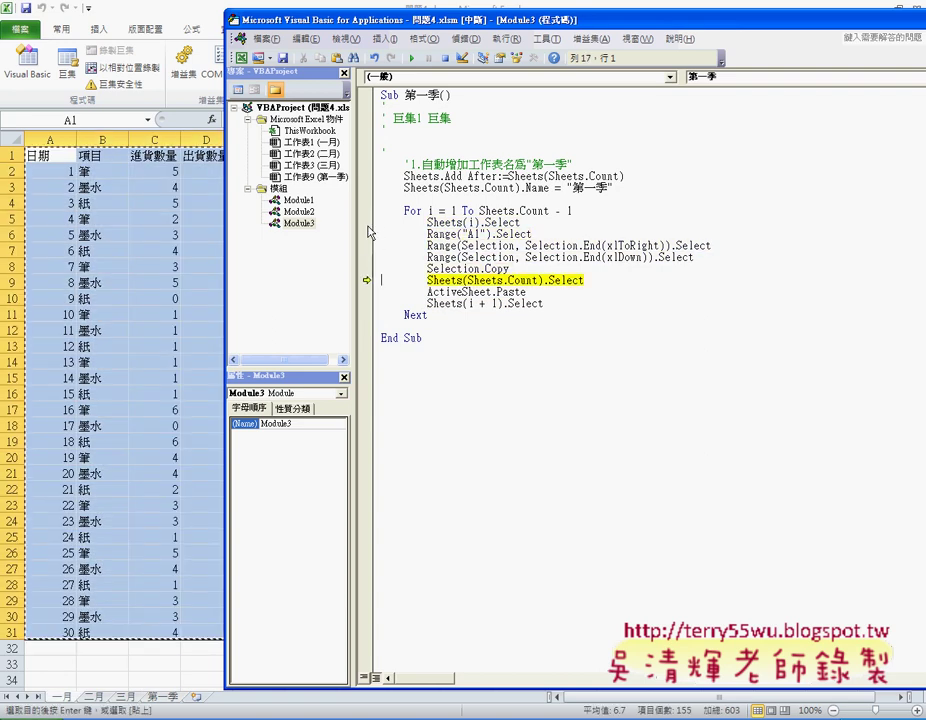
key(F8)
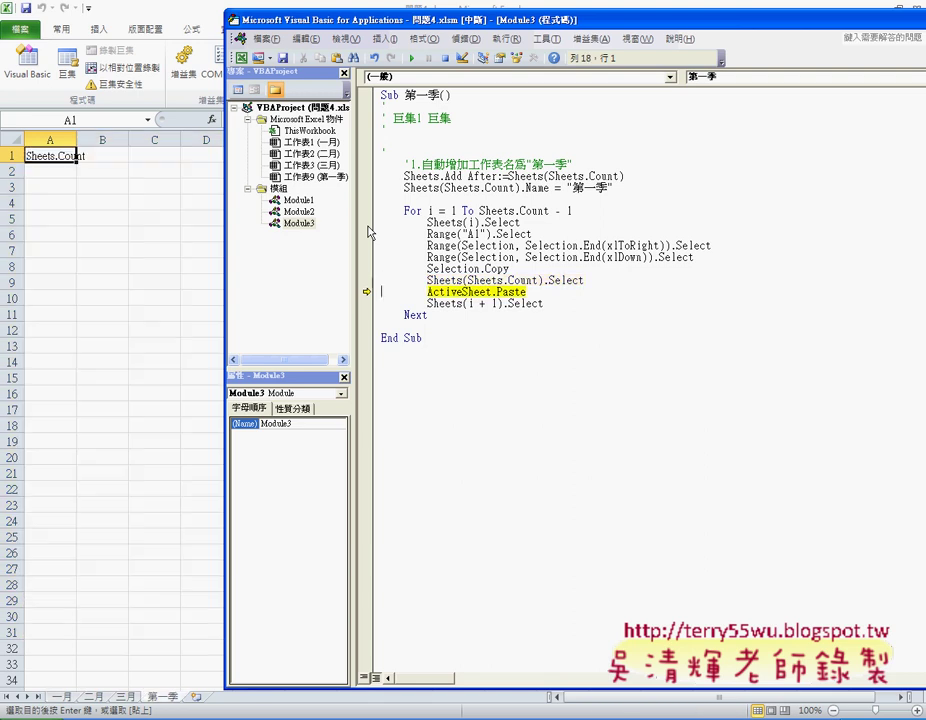
key(F8)
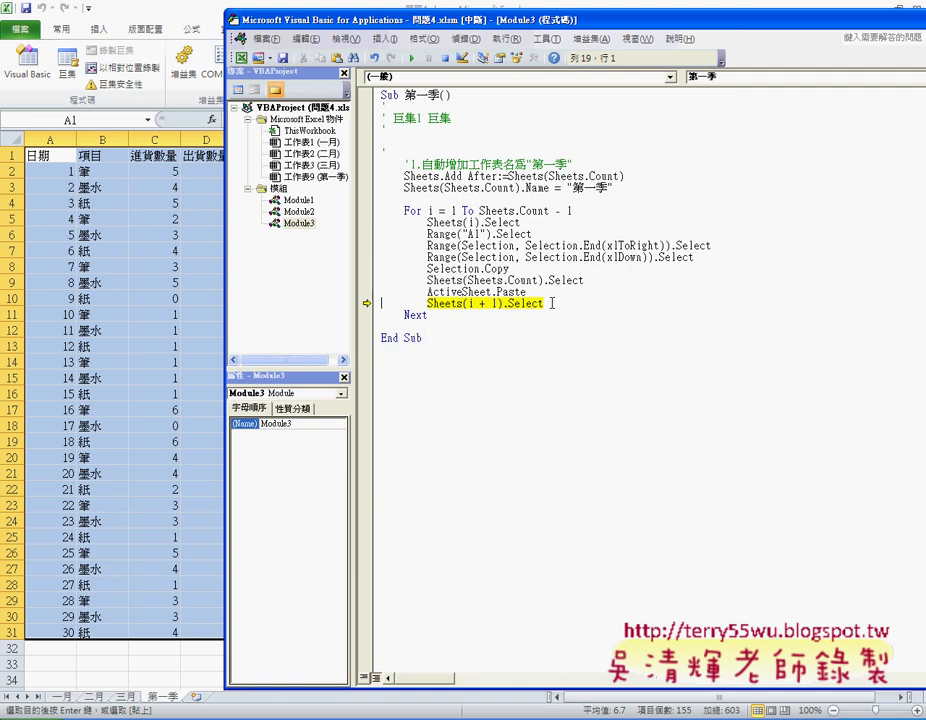
drag(545, 303, 427, 303)
Delete the Sheets(i + 1).Select line and step the second pass, copying the 二月 table and returning to 第一季
key(Delete)
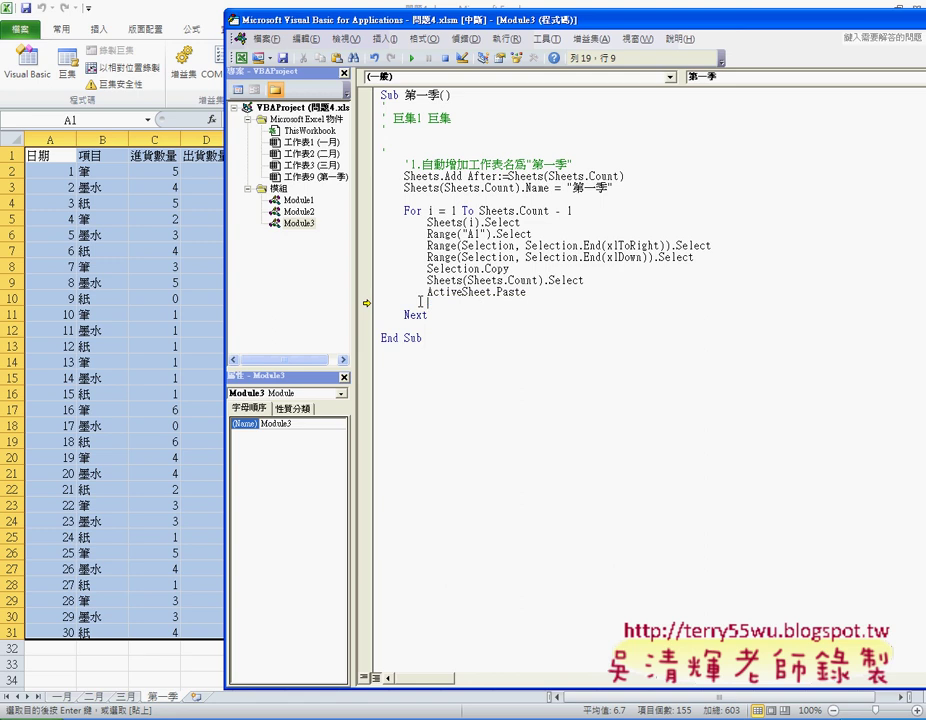
key(F8)
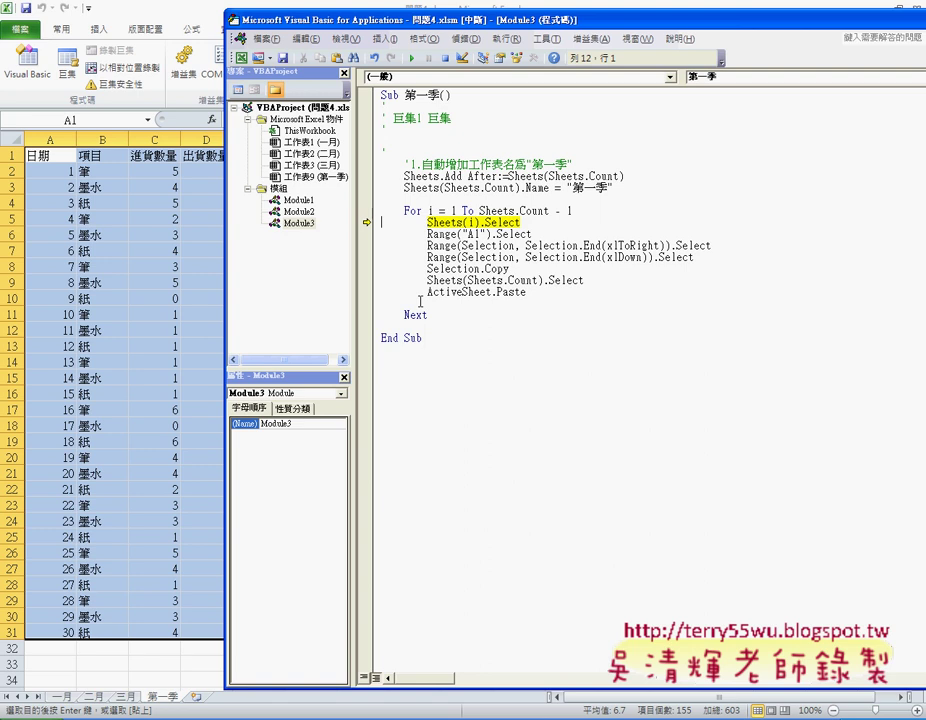
key(F8)
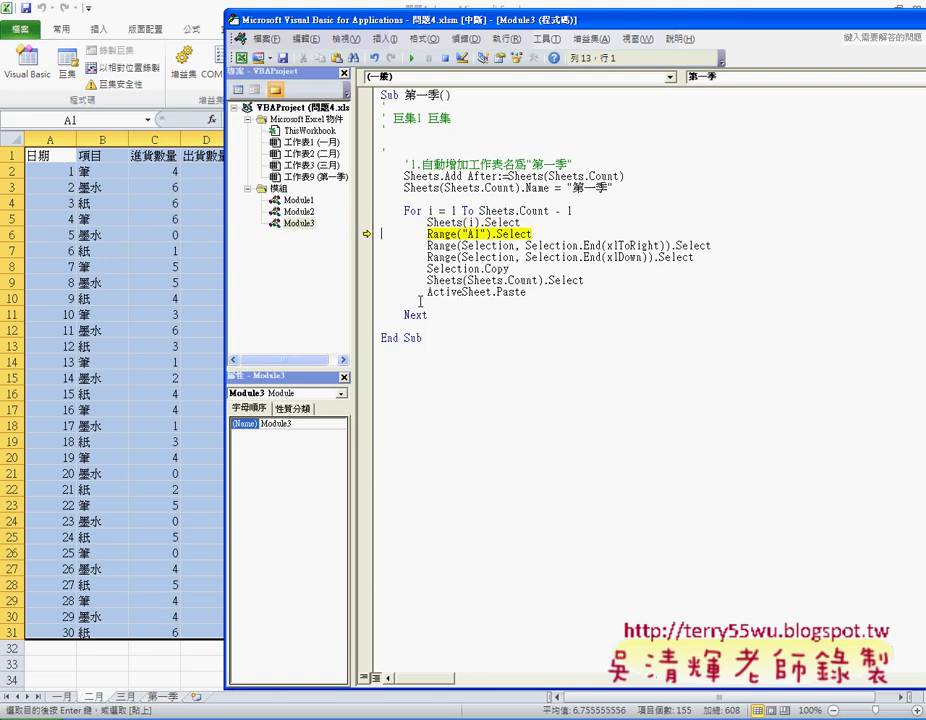
key(F8)
key(F8)
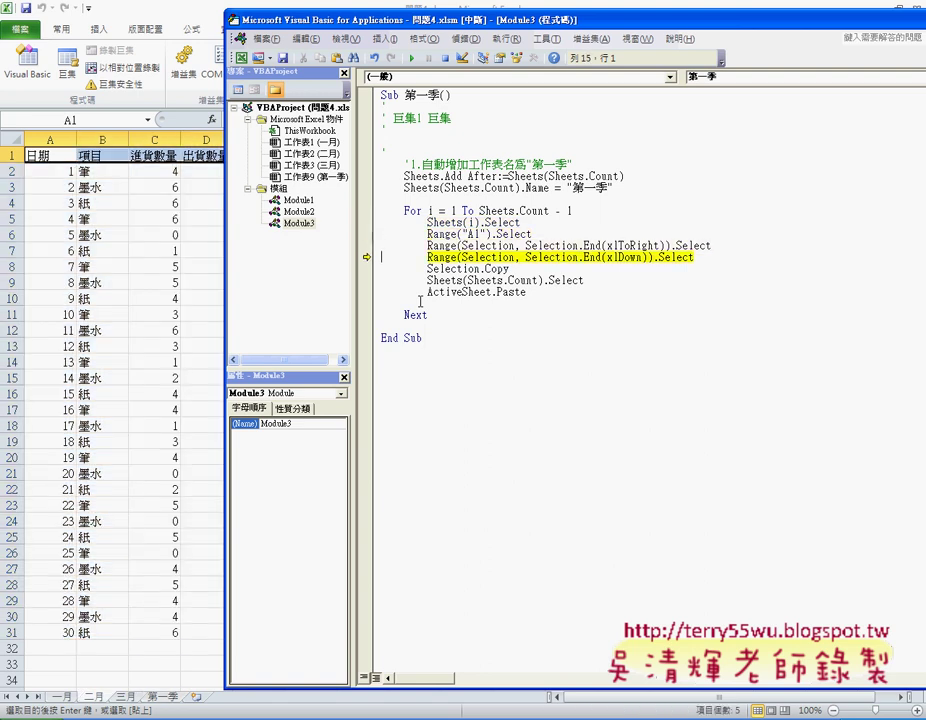
key(F8)
key(F8)
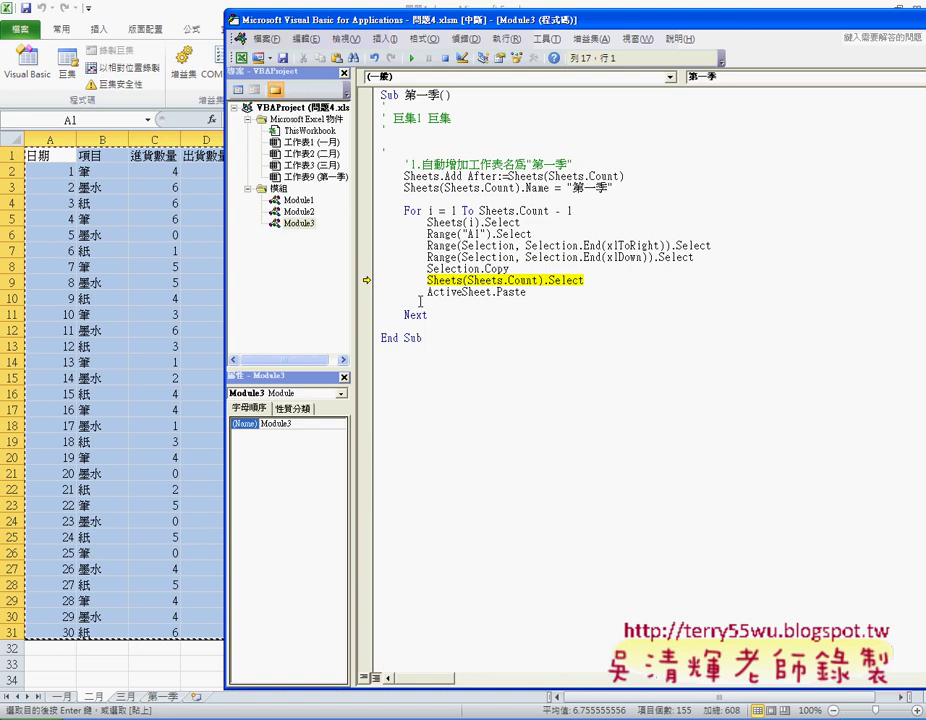
key(F8)
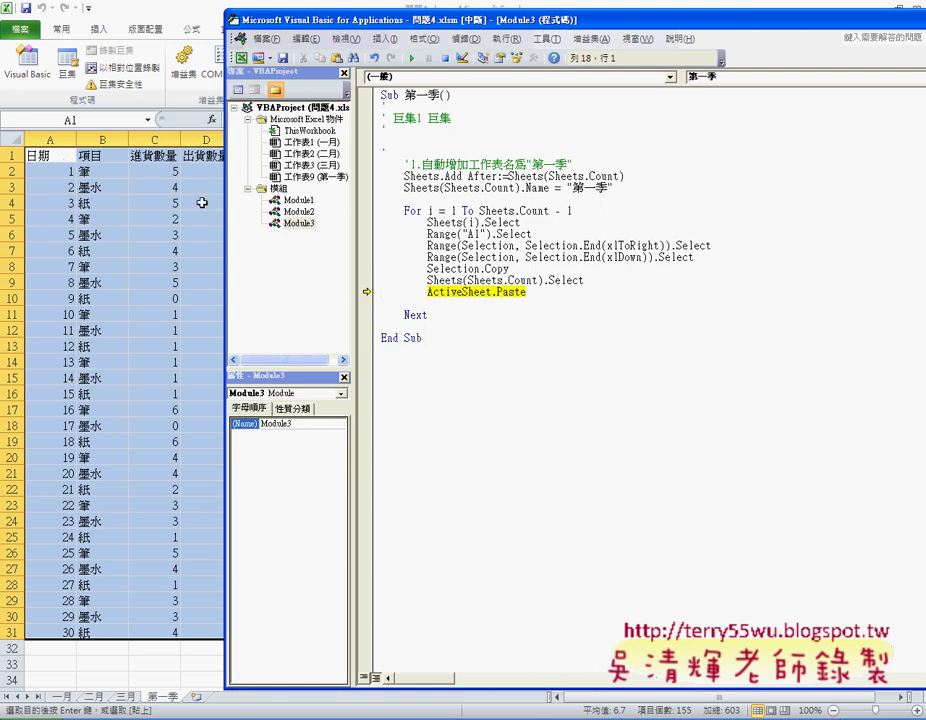
Insert a new line above ActiveSheet.Paste and start typing range("A1") on it
click(586, 281)
key(Return)
key(Return)
click(428, 291)
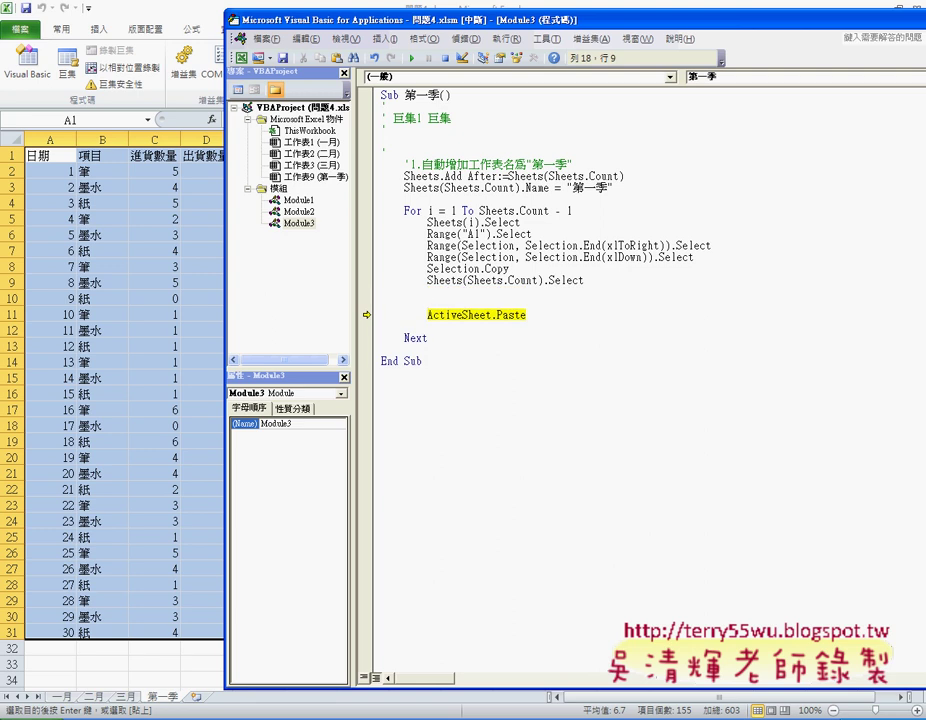
text(if)
text(ran)
text(g)
text(e(")
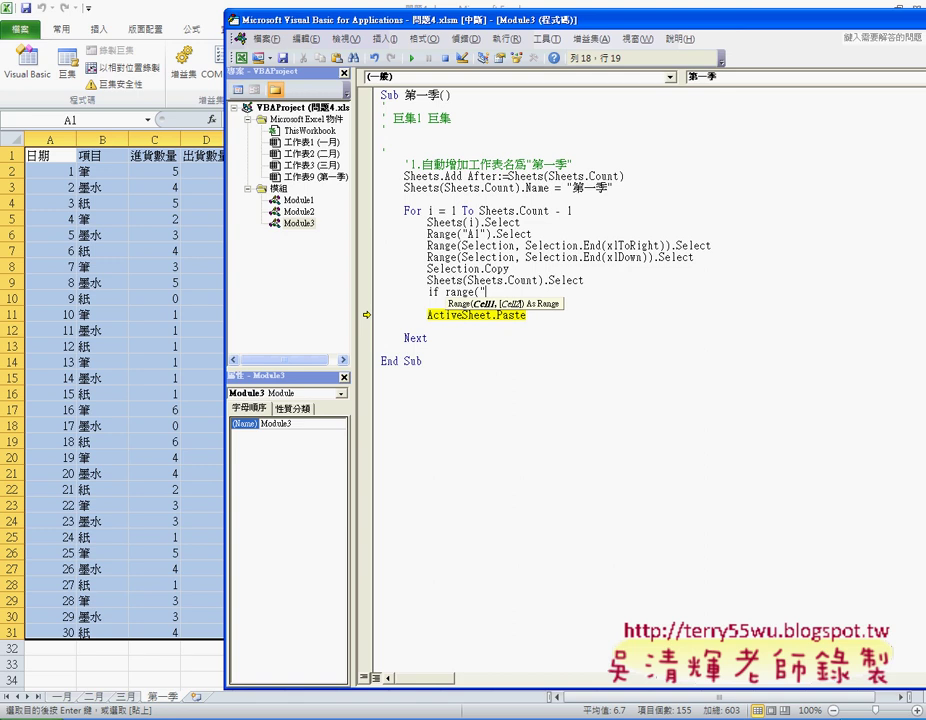
text(A1)
text("))
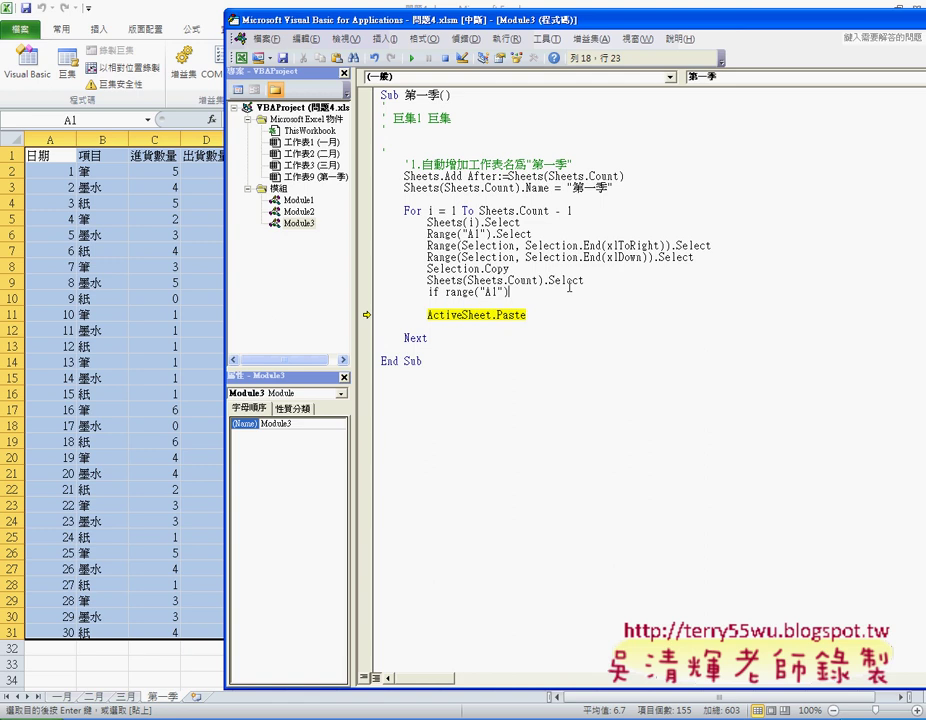
Remove the stray 'if' and complete the line as range("A1").End(xlDown).Row
key(Left)
key(Left)
key(Left)
key(Left)
key(Left)
key(Left)
key(Left)
key(Left)
key(Left)
key(Left)
key(Left)
key(Left)
key(Right)
key(Delete)
key(Delete)
key(Delete)
key(End)
text(.e)
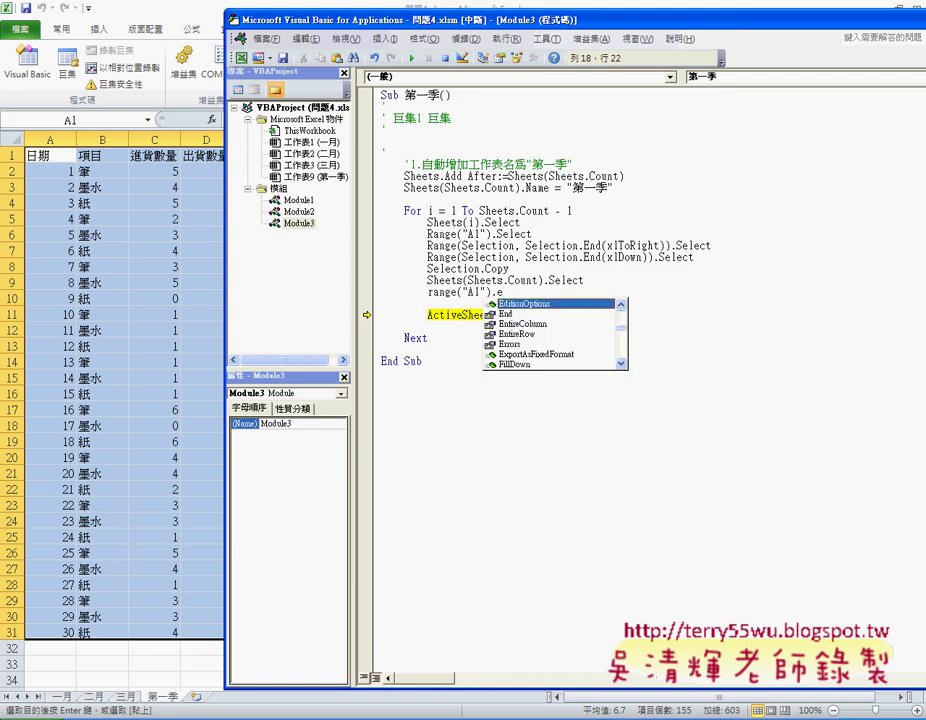
text(nd ()
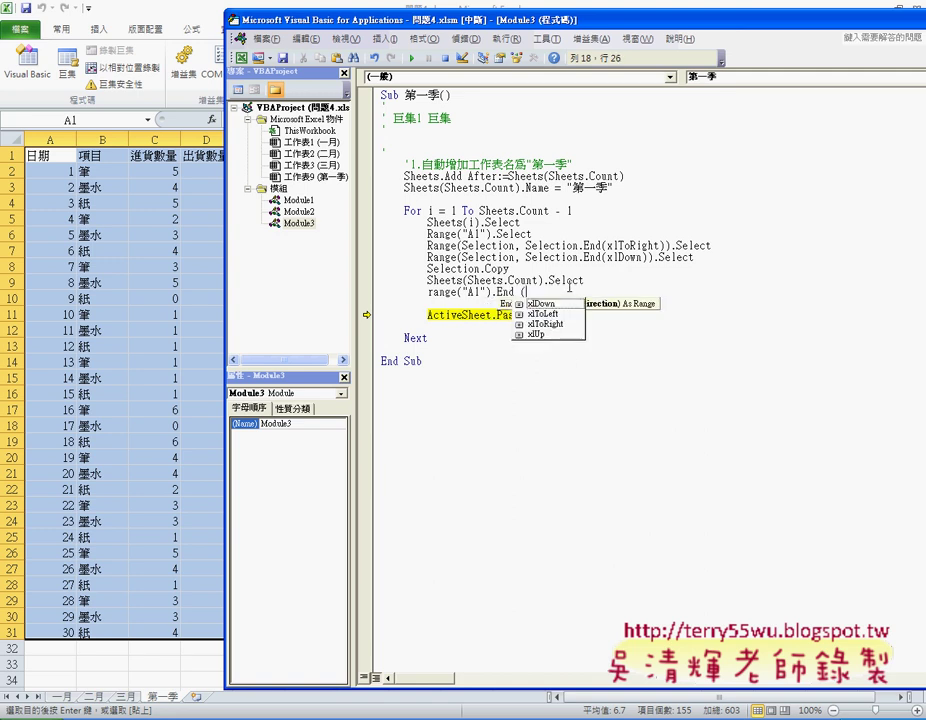
key(space)
text())
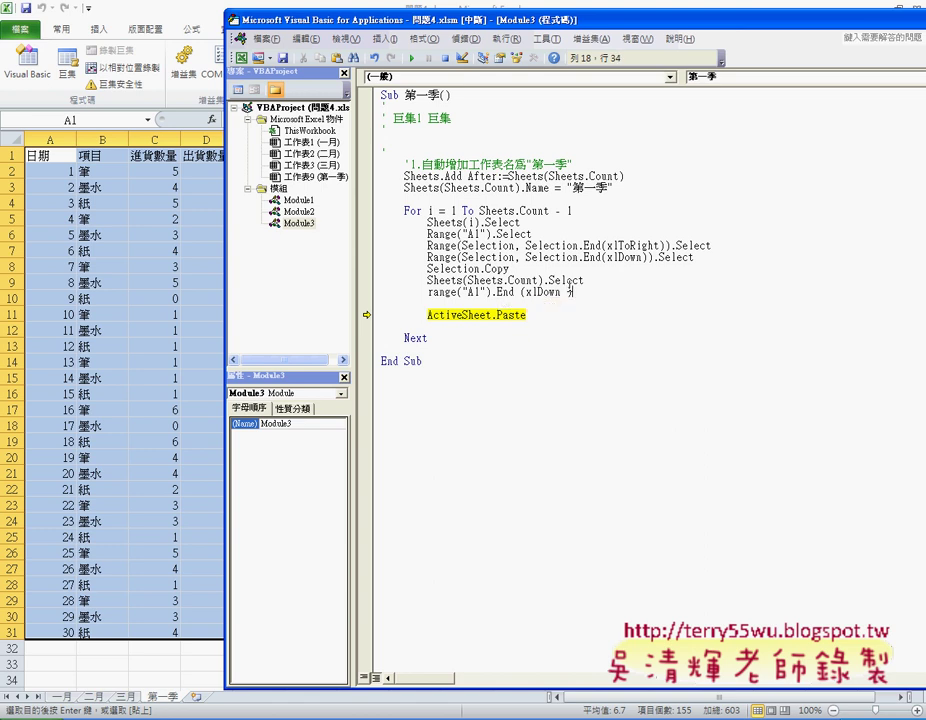
text(.r)
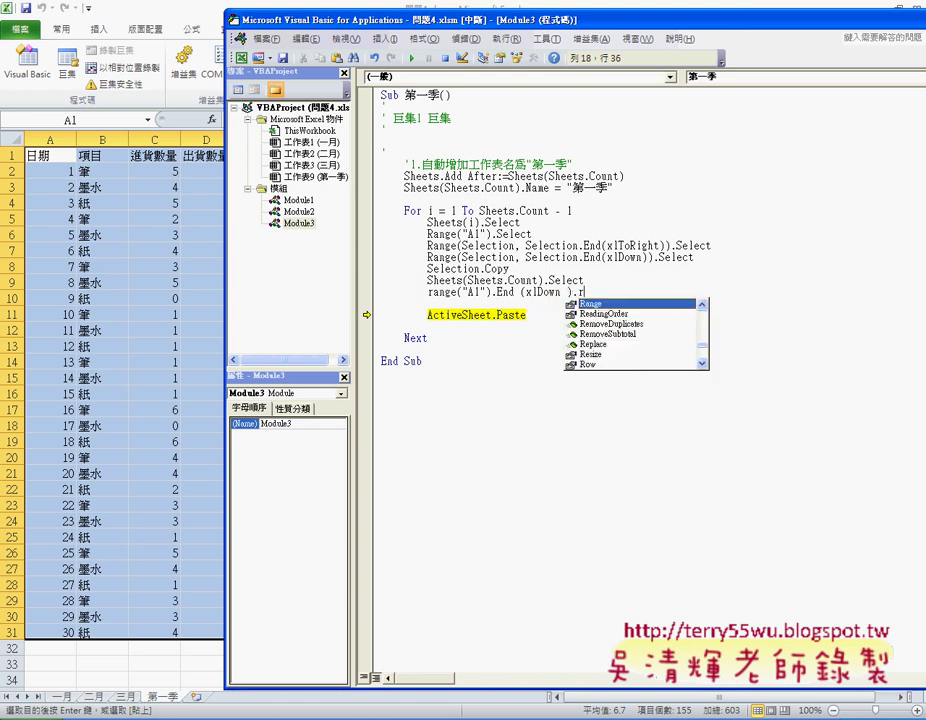
text(o)
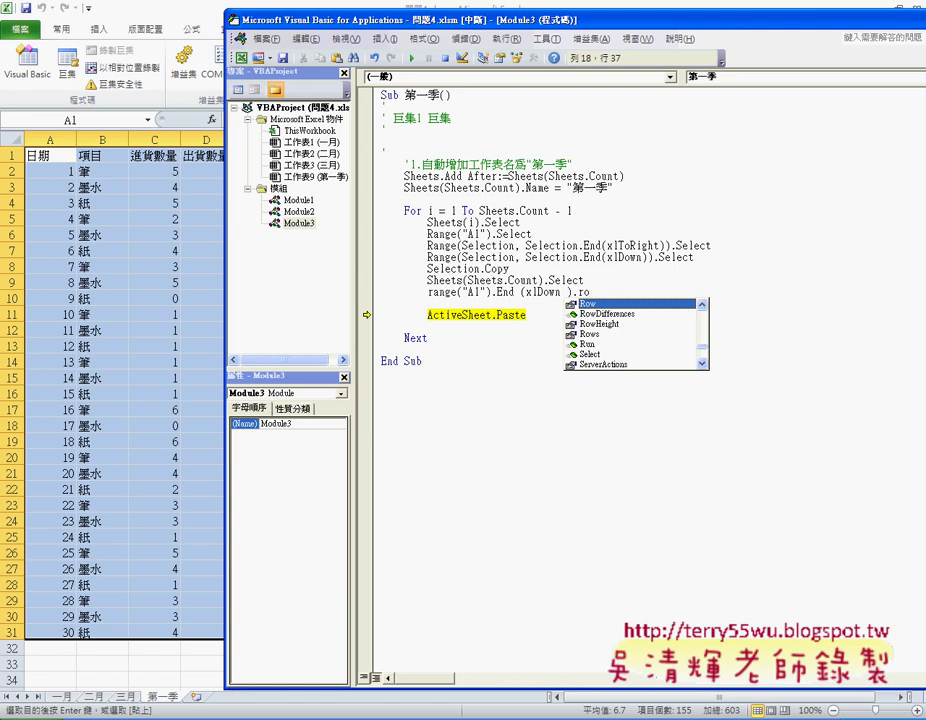
key(space)
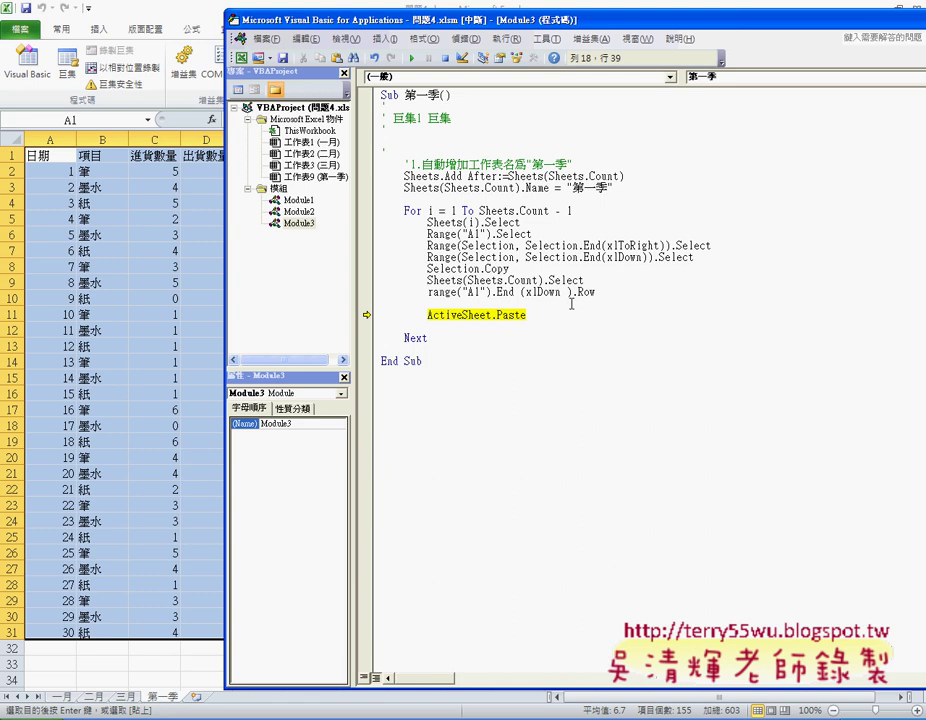
drag(596, 292, 427, 292)
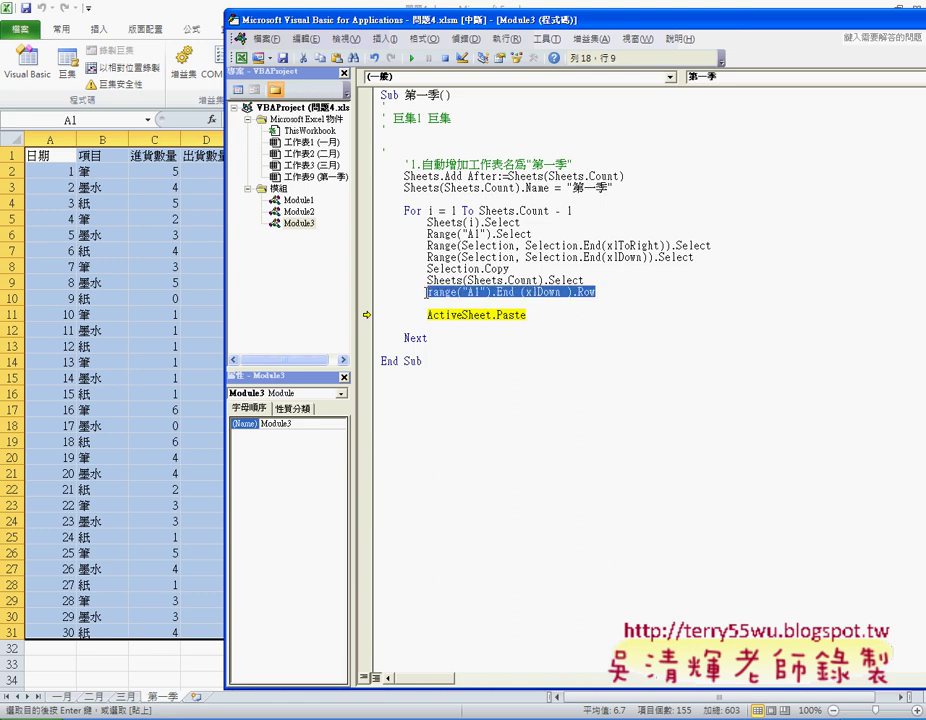
Rewrite the line as Cells(Range("A1").End(xlDown).Row + 2, "A").Select so pasting starts two rows below the data
key(Left)
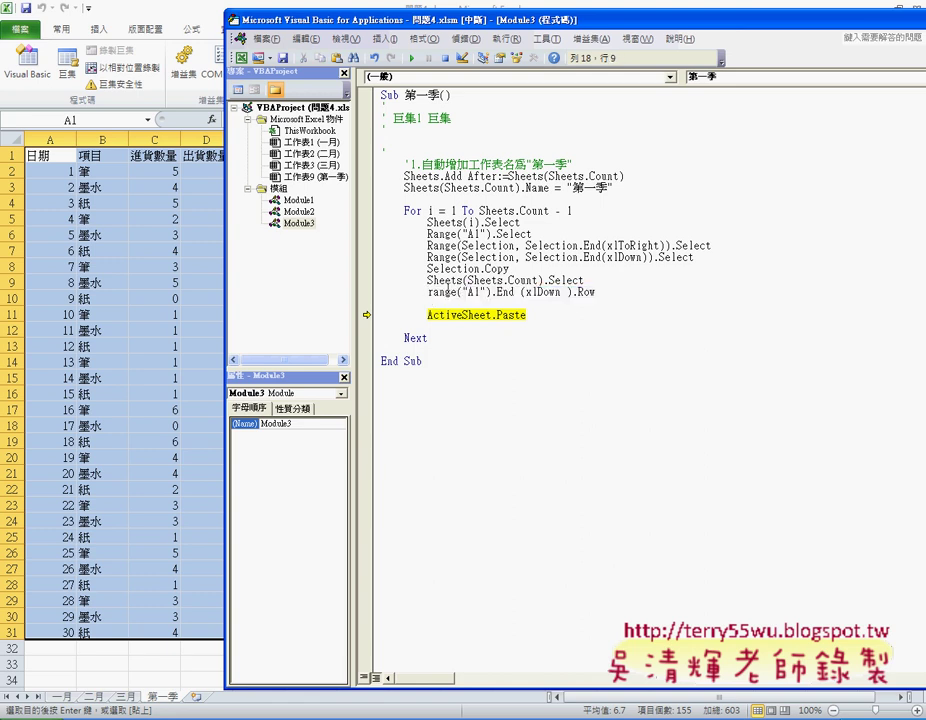
text(ce)
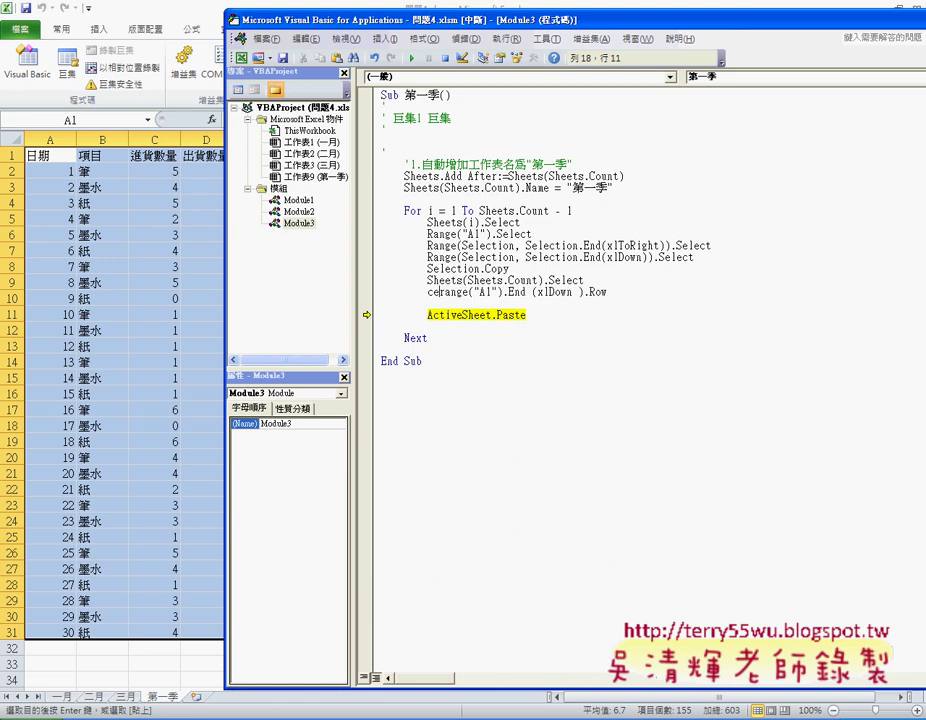
text(lls)
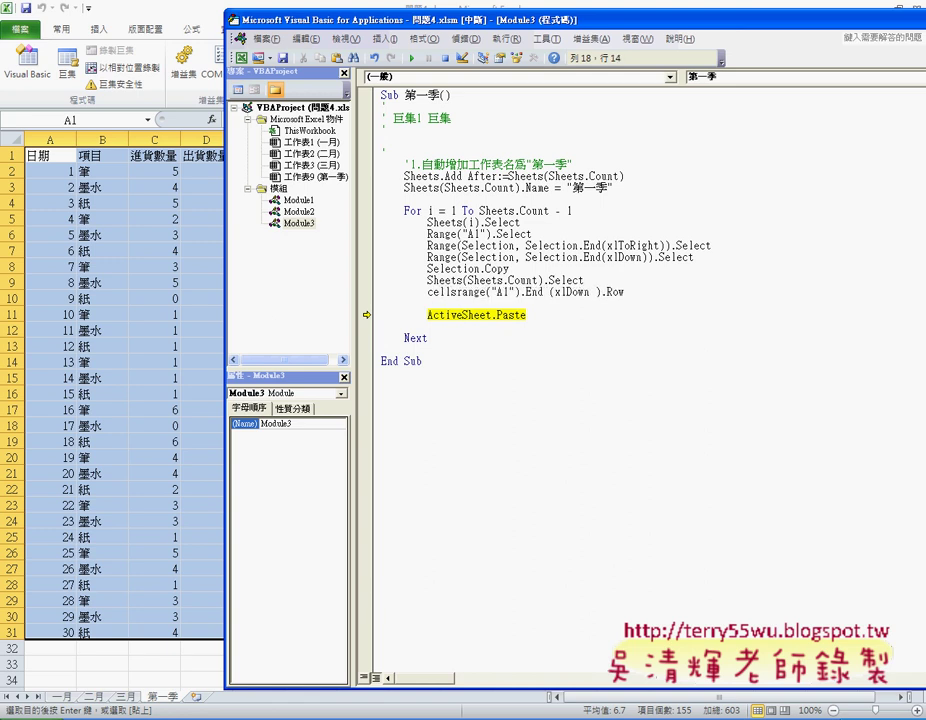
text(()
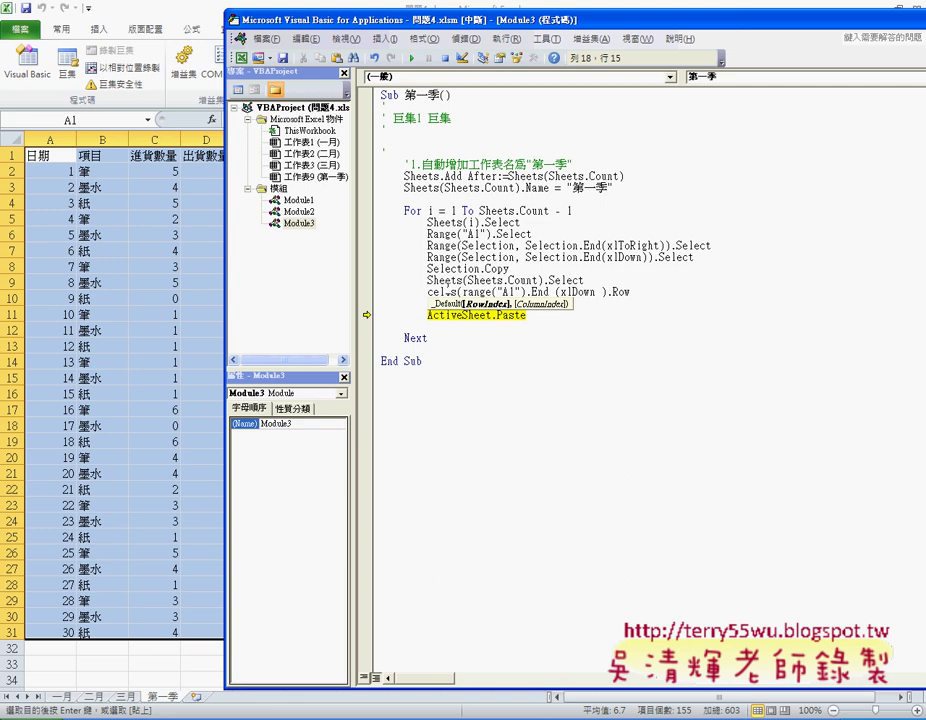
click(634, 291)
text(+2)
text(,)
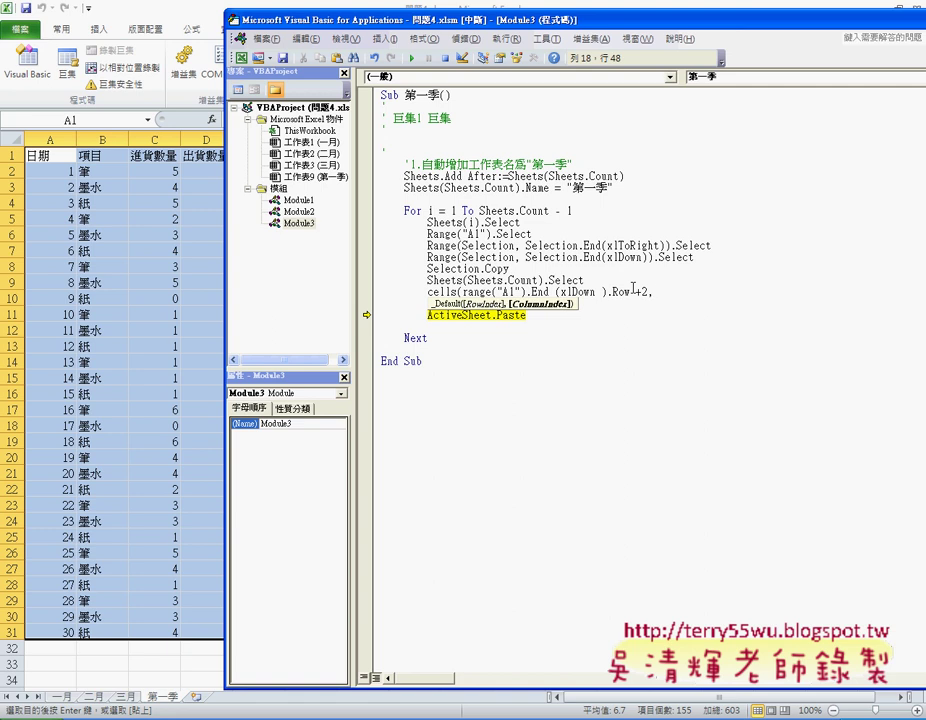
text(")
text(A")
text())
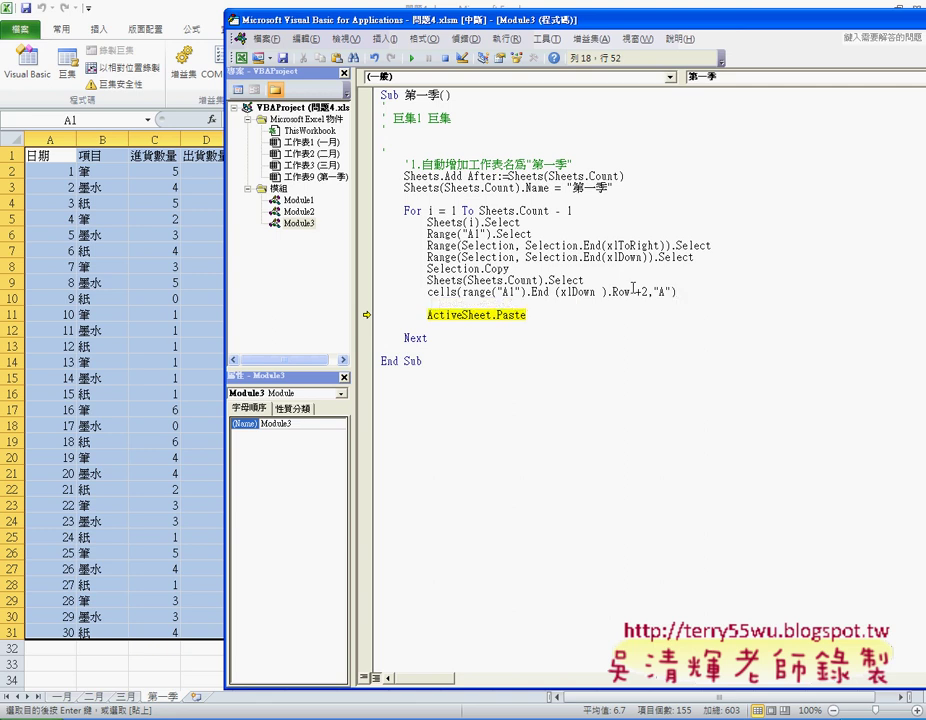
text(.)
text(se)
text(le)
text(ct)
key(Return)
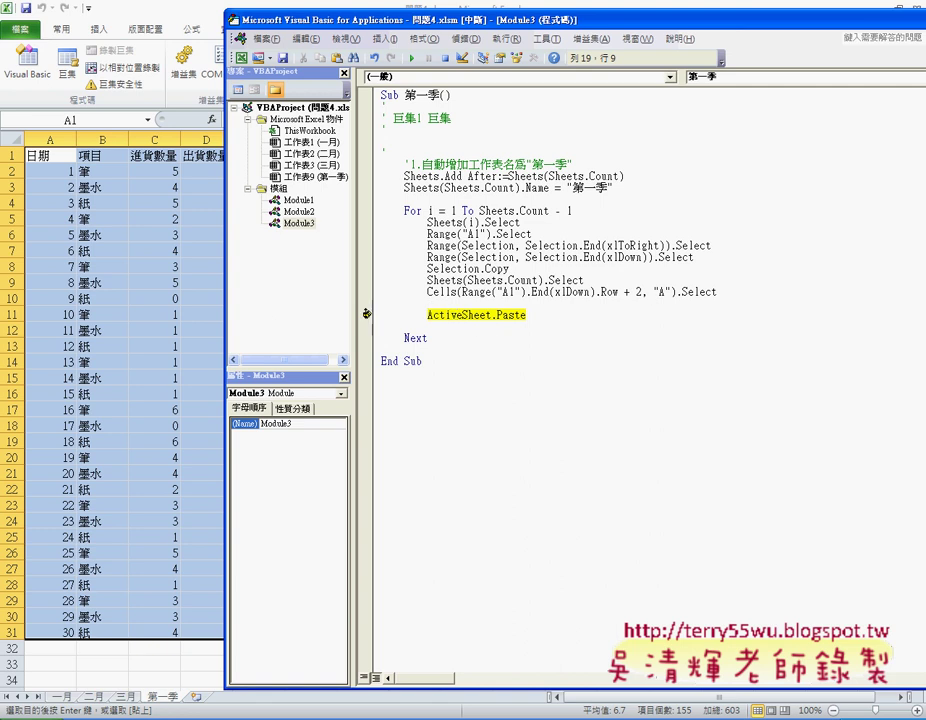
Move execution back to the Cells line, select A33 and paste the copied table there
drag(367, 313, 367, 291)
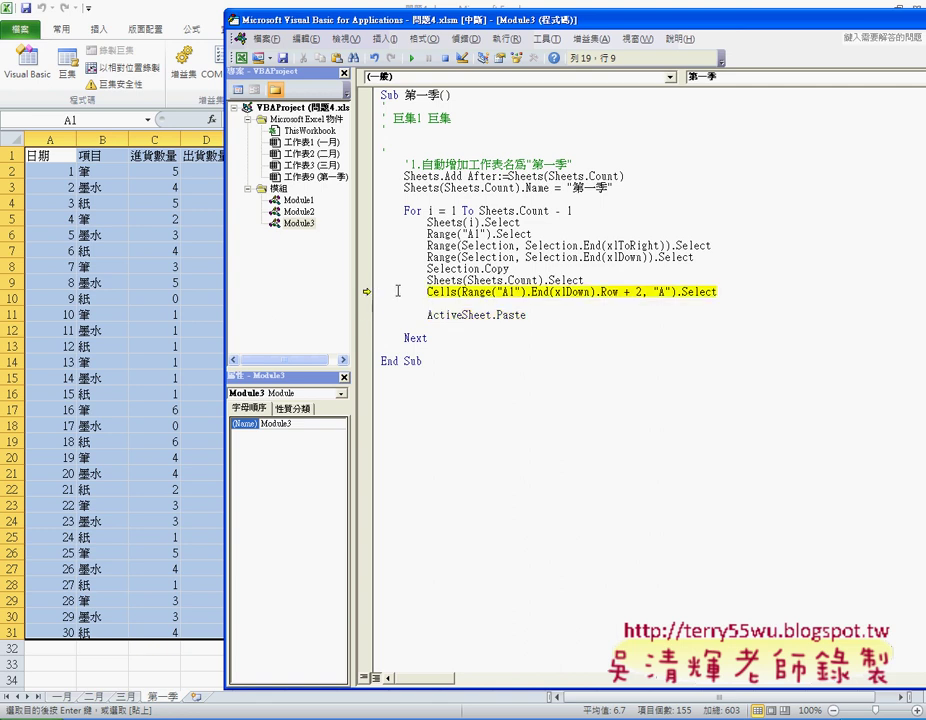
key(F8)
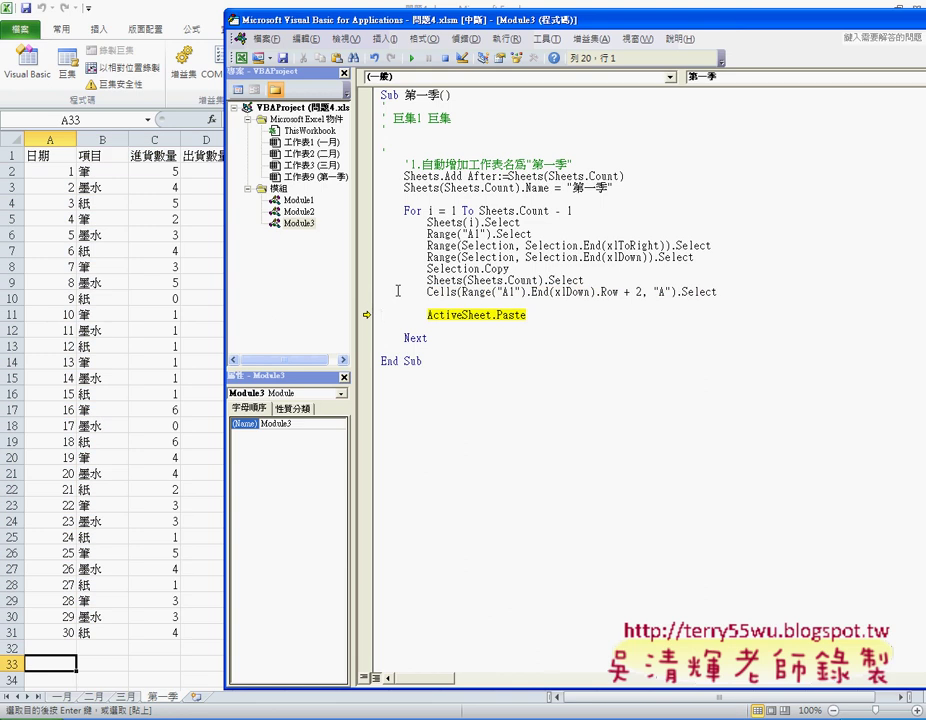
key(F8)
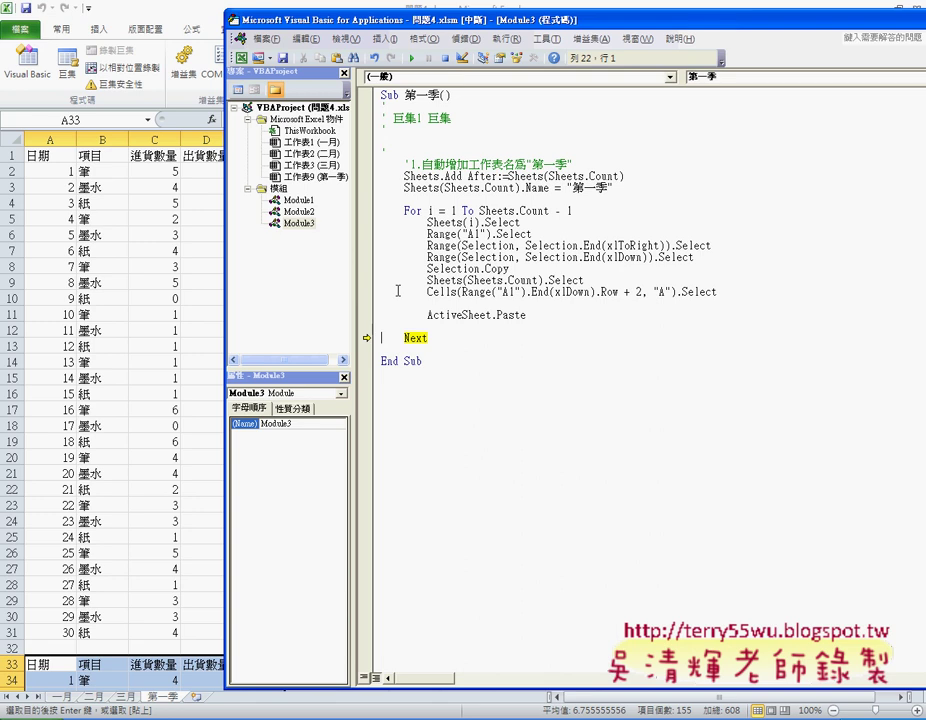
Step the next loop pass: copy the next month's table and select its paste cell on 第一季
key(F8)
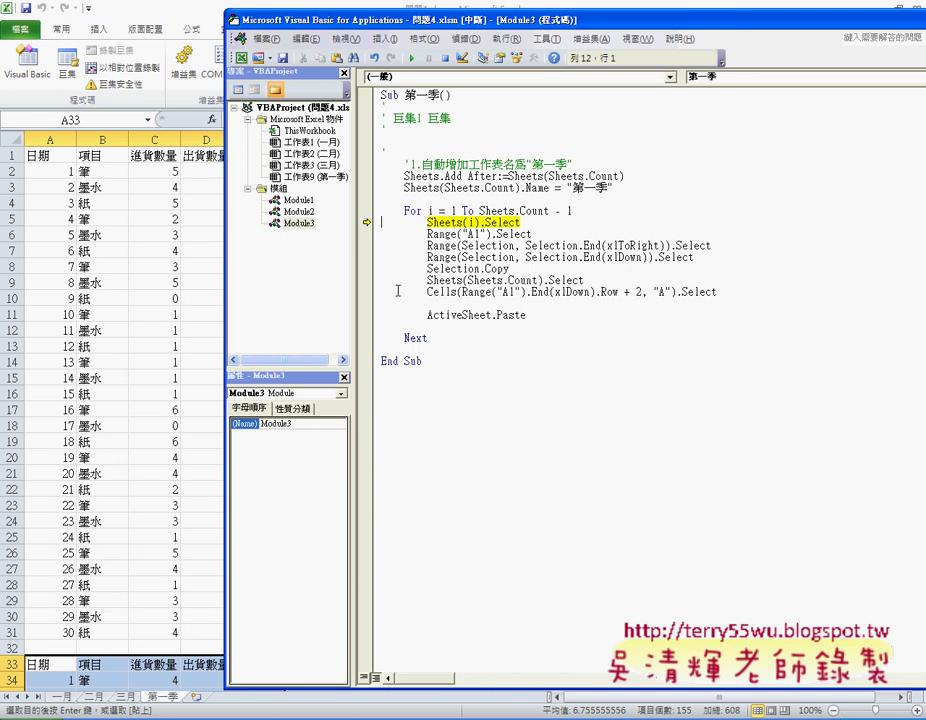
key(F8)
key(F8)
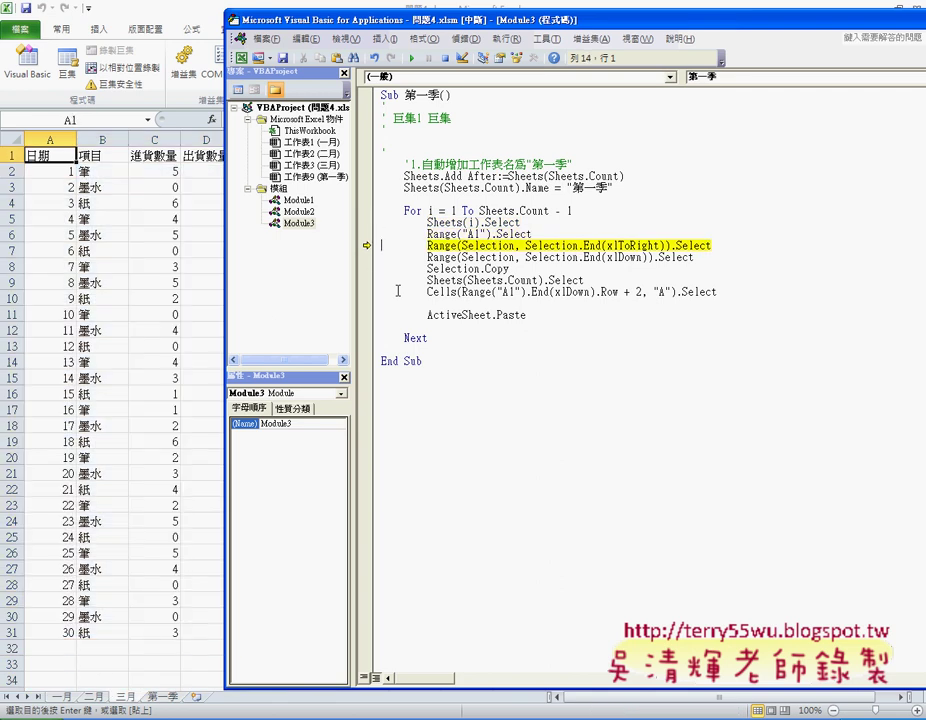
key(F8)
key(F8)
key(F8)
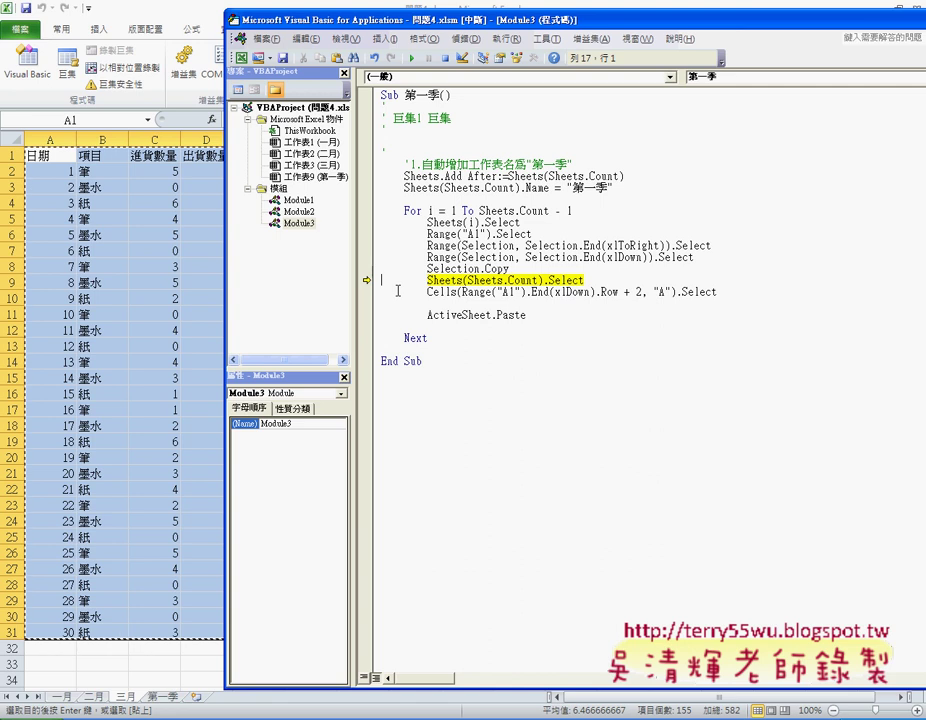
key(F8)
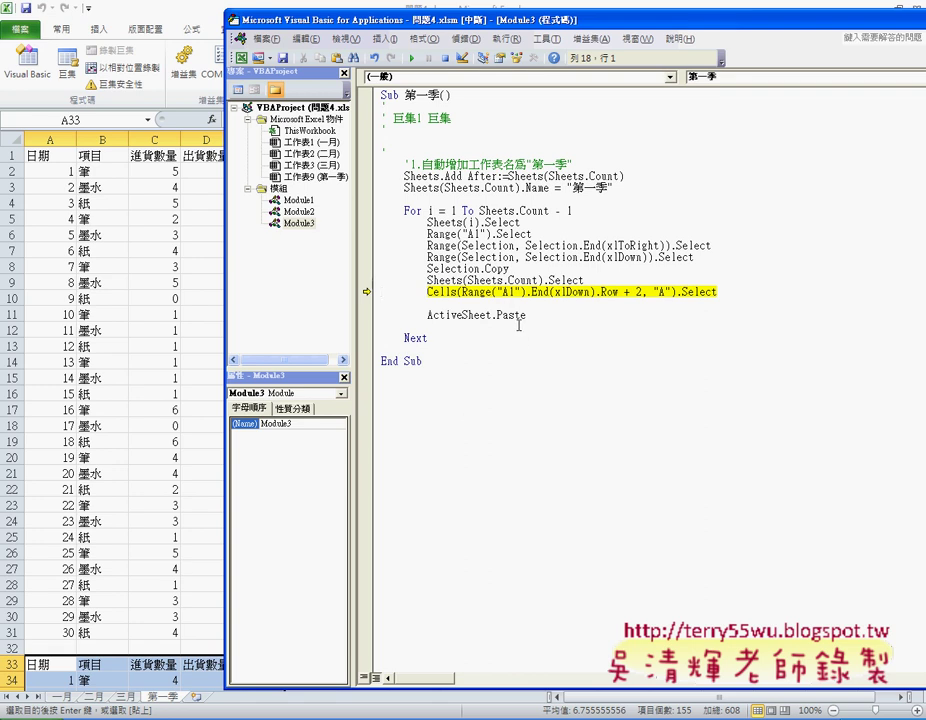
key(F8)
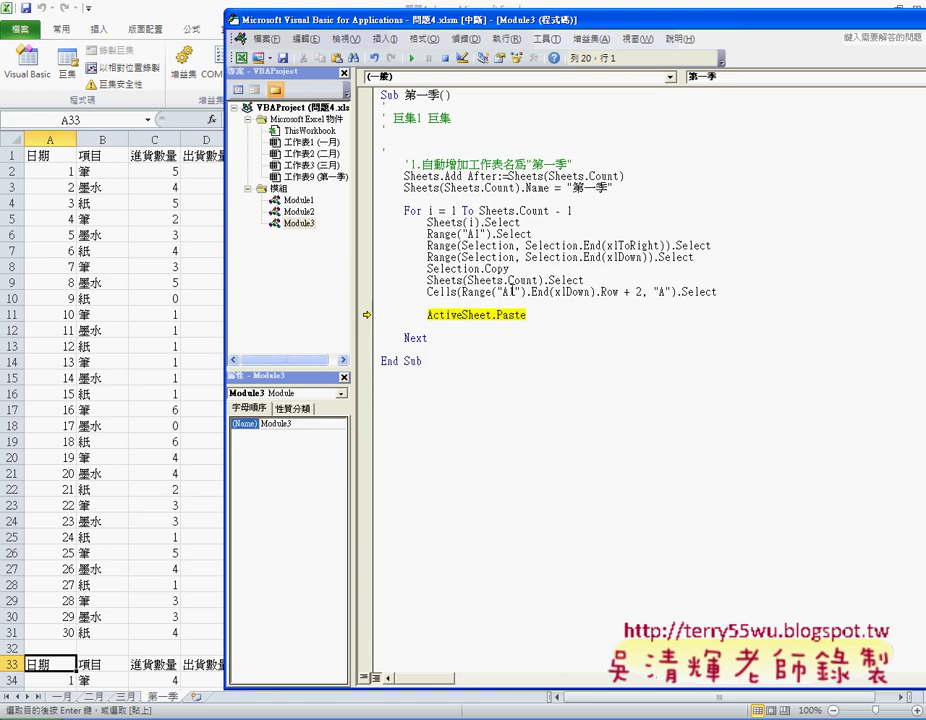
click(508, 292)
drag(427, 292, 720, 292)
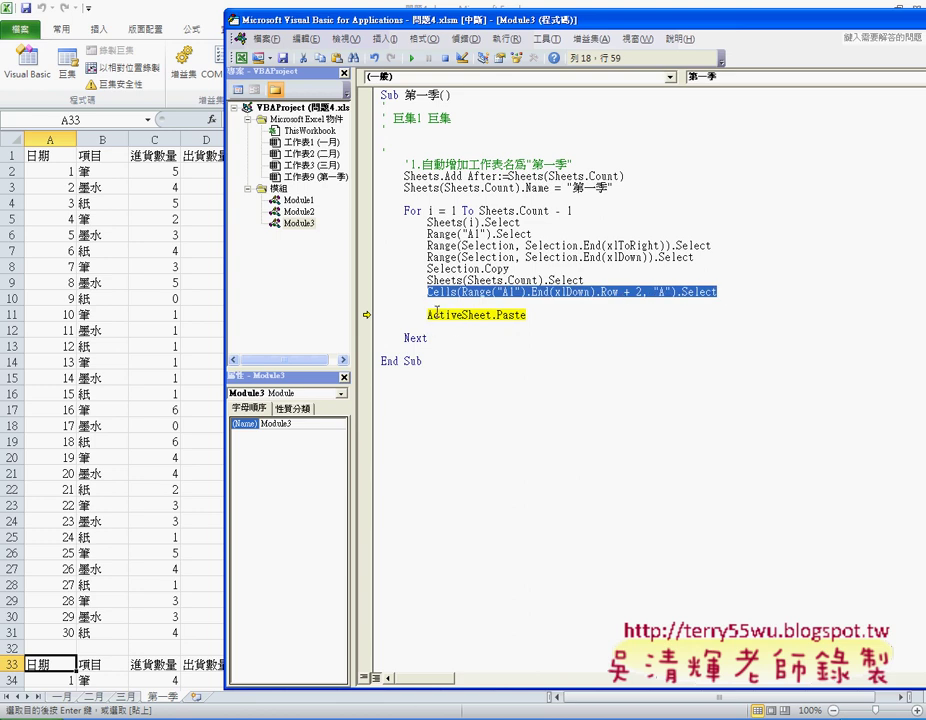
double_click(636, 292)
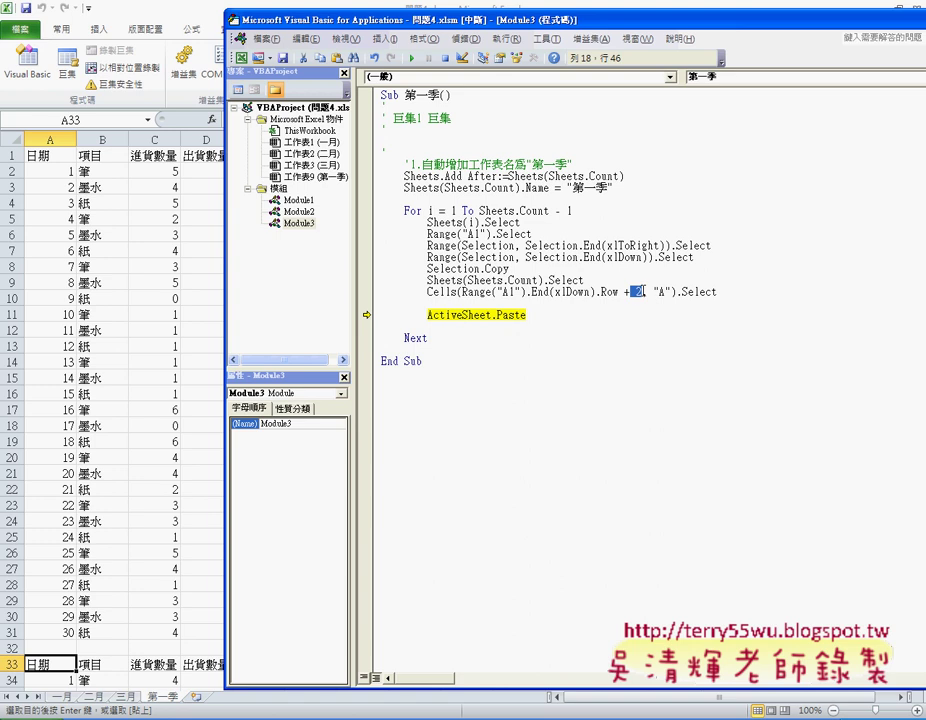
mouse_move(613, 291)
drag(428, 291, 719, 292)
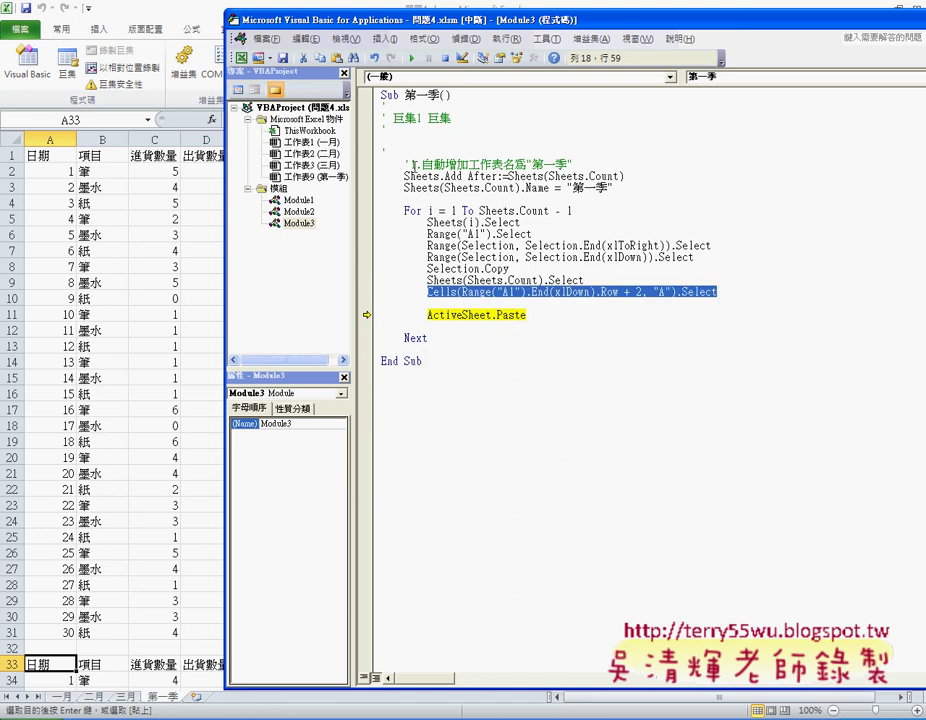
drag(405, 164, 632, 185)
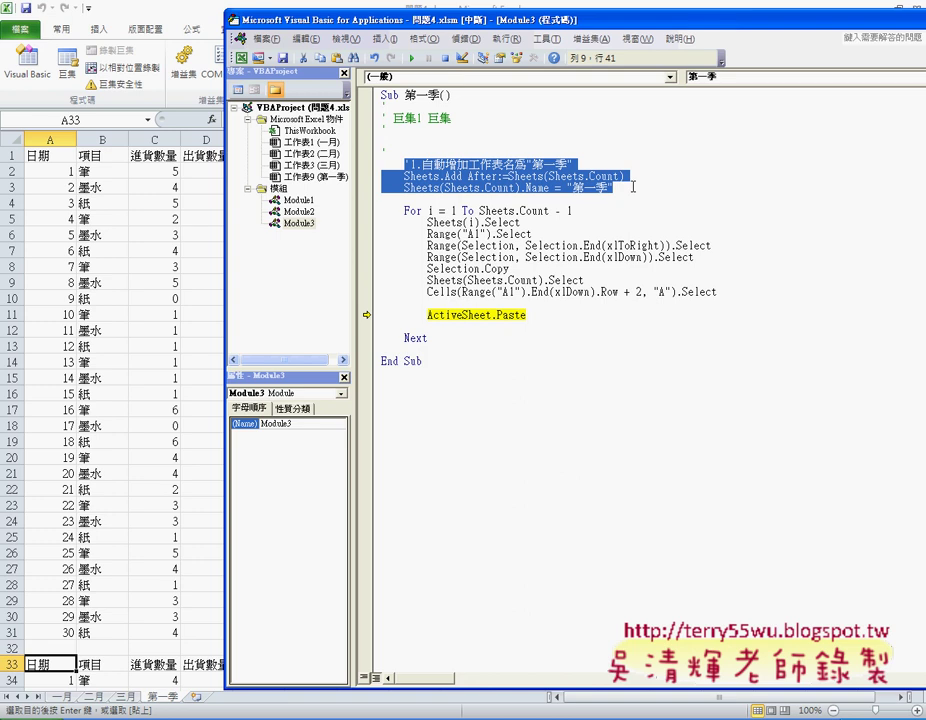